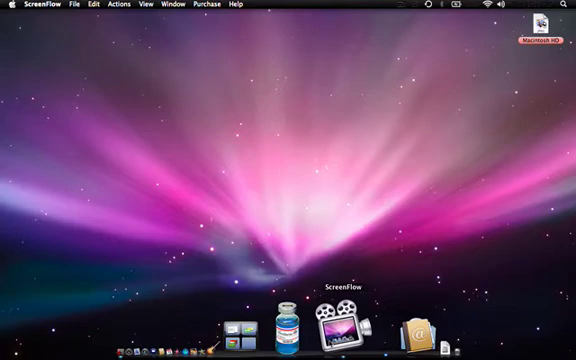
# - Open and close the Downloads stack, then check VirusBarrier X5's status from the Intego menu-bar icon
pyautogui.click(330, 326)
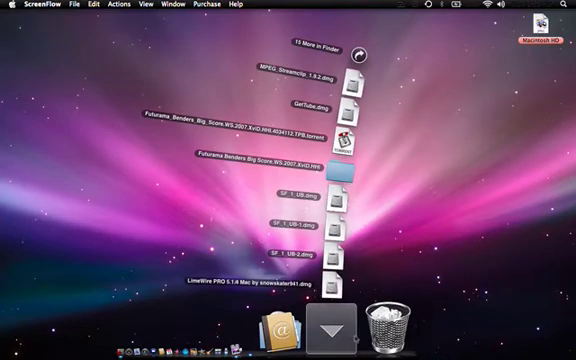
pyautogui.click(340, 238)
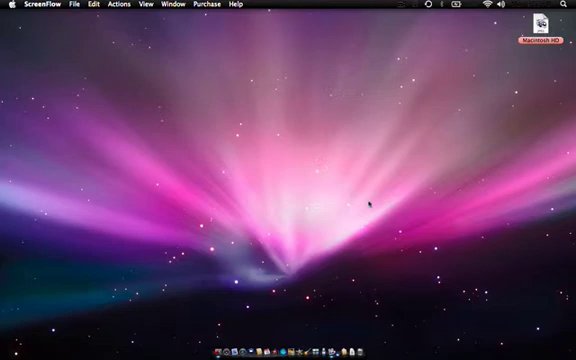
pyautogui.click(414, 4)
pyautogui.moveTo(460, 61)
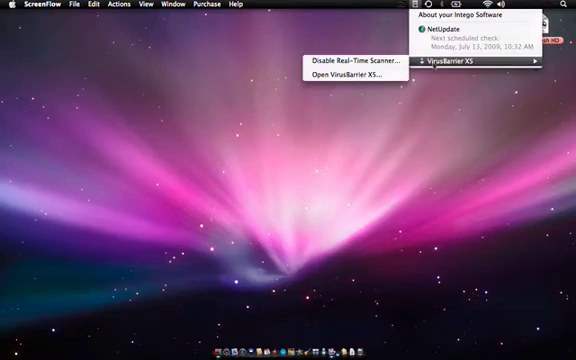
pyautogui.click(345, 74)
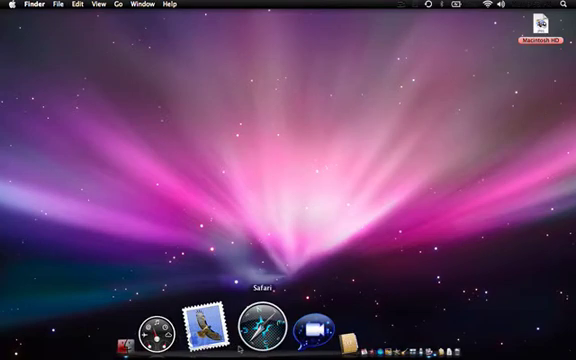
# - Launch Safari and browse Apple Downloads to the Networking & Security staff picks
pyautogui.click(262, 325)
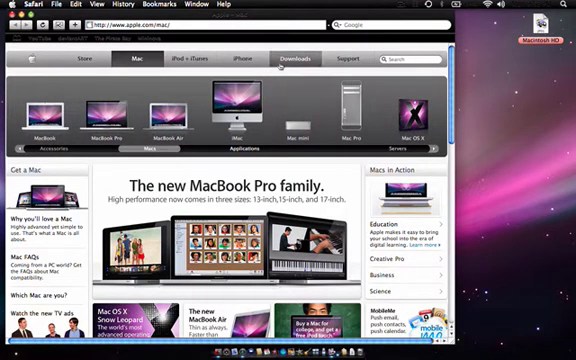
pyautogui.click(294, 58)
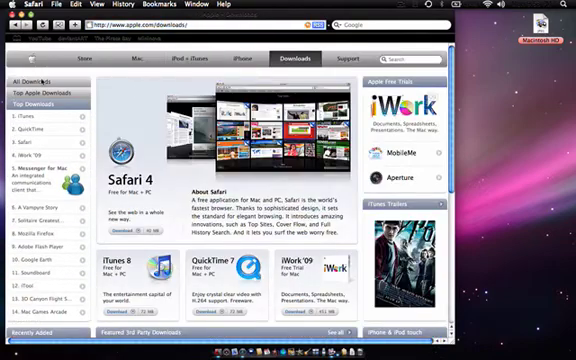
pyautogui.click(44, 80)
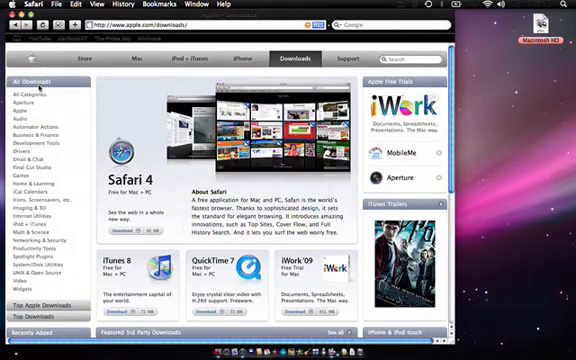
pyautogui.click(38, 238)
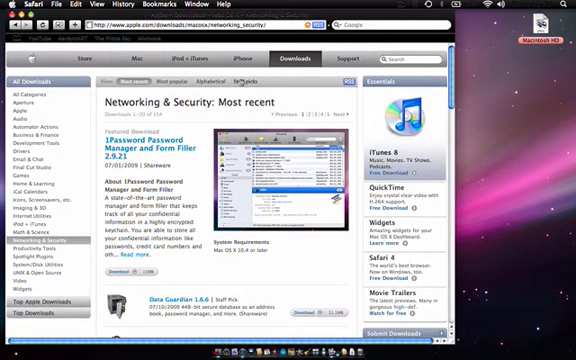
pyautogui.click(240, 82)
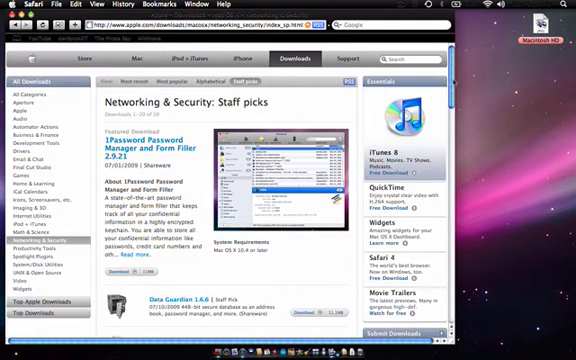
pyautogui.moveTo(452, 62); pyautogui.dragTo(452, 163)
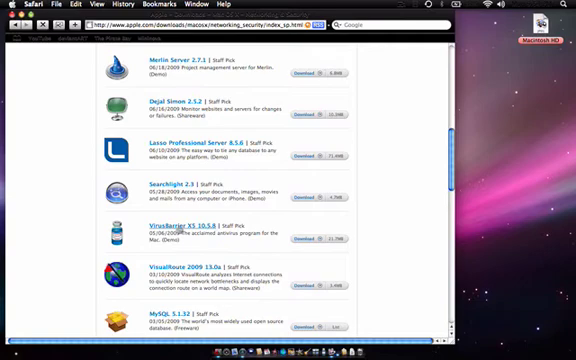
# - Open the VirusBarrier X5 10.5.8 detail page with its 21.7MB demo download
pyautogui.click(180, 228)
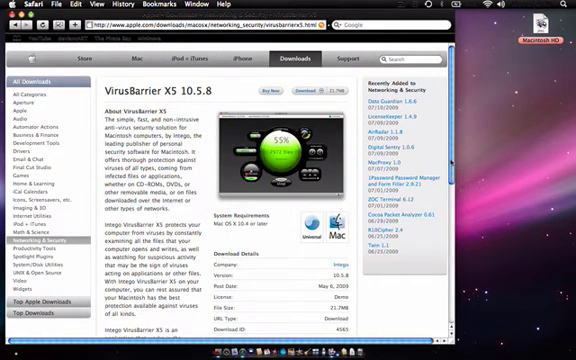
pyautogui.moveTo(452, 160); pyautogui.dragTo(452, 185)
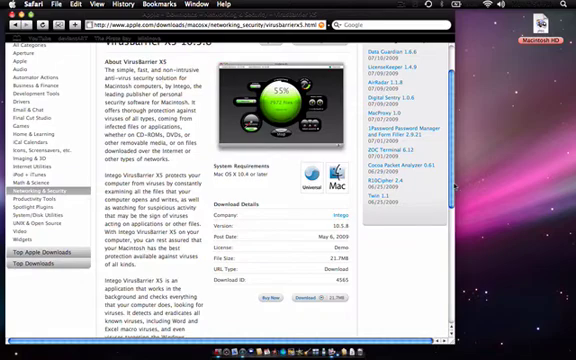
pyautogui.moveTo(452, 185)
pyautogui.mouseDown()
pyautogui.moveTo(452, 215)
pyautogui.moveTo(452, 210)
pyautogui.mouseUp()
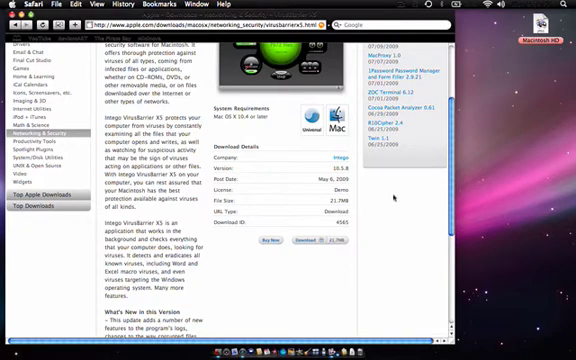
# - Return to the page top, then bring up ScreenFlow's Stop Record option from the menu bar
pyautogui.click(205, 24)
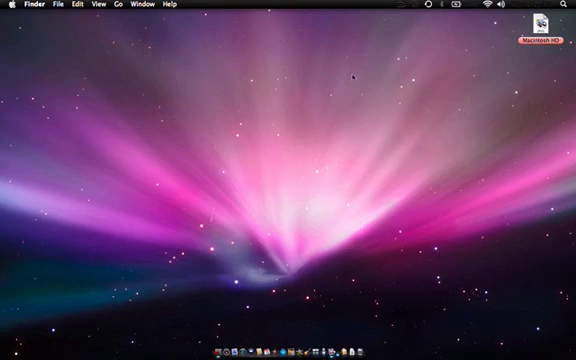
pyautogui.click(401, 6)
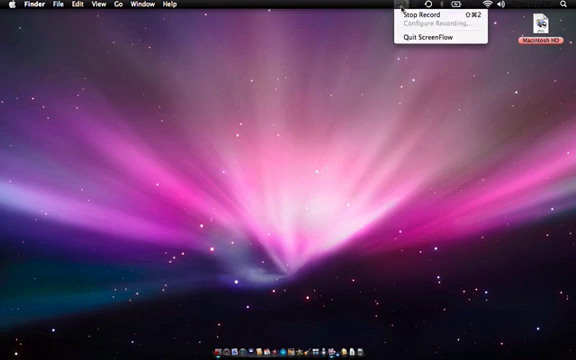